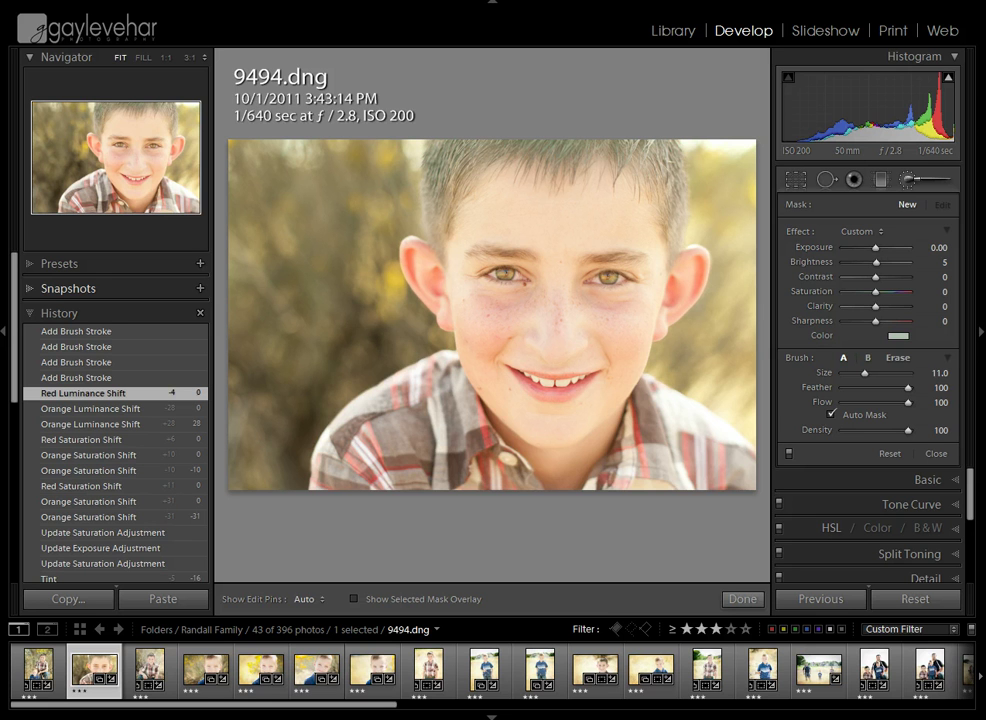
Collapse the History panel, leaving the adjustment brush settings (Brightness 5, size 11.0) open.
left_click(30, 313)
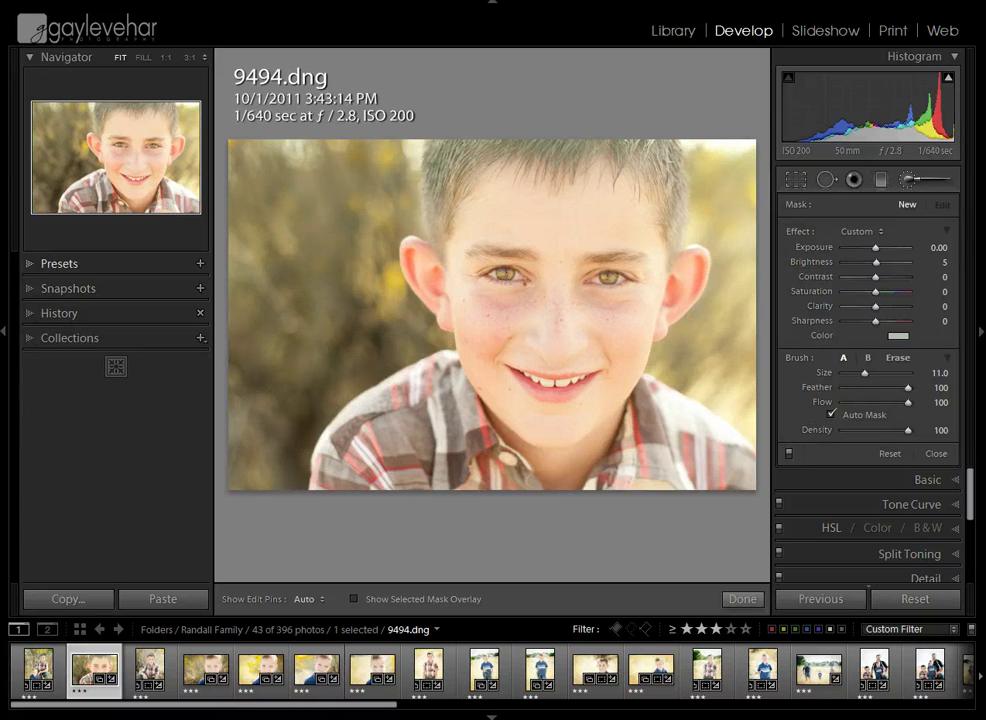
Show the HSL Saturation sliders in place of the brush settings and enable the Targeted Adjustment tool.
left_click(956, 530)
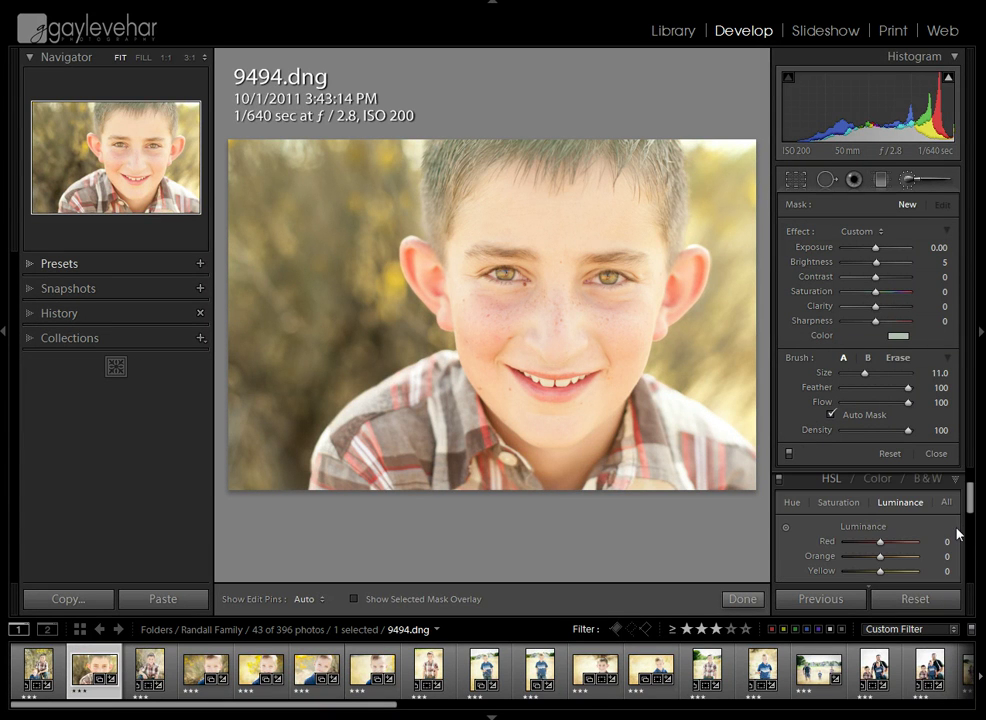
left_click(938, 453)
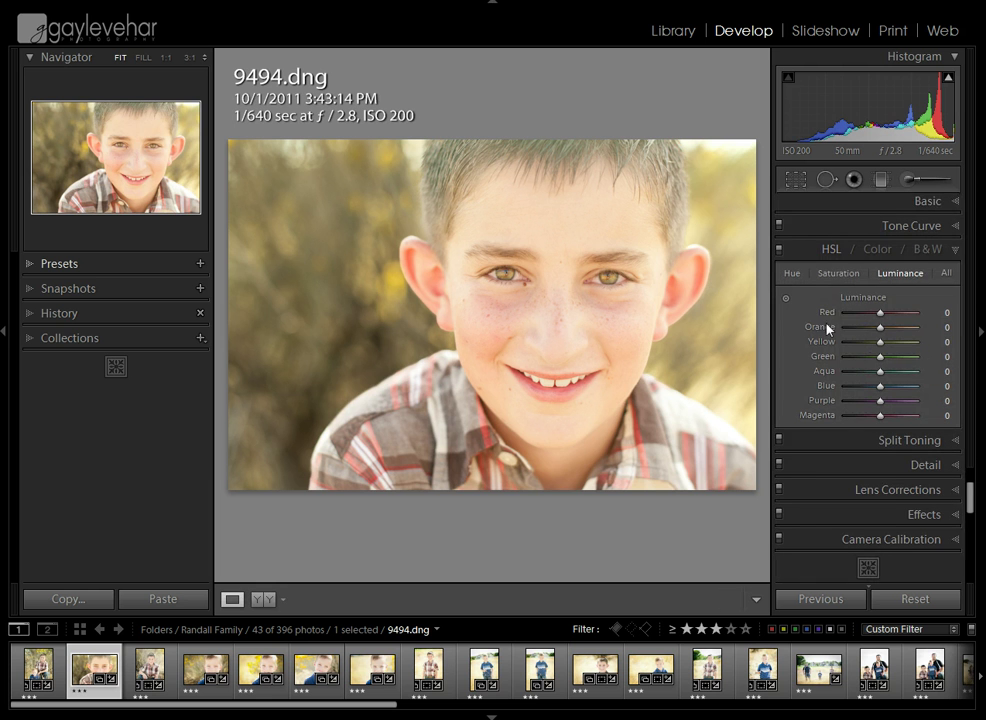
left_click(838, 273)
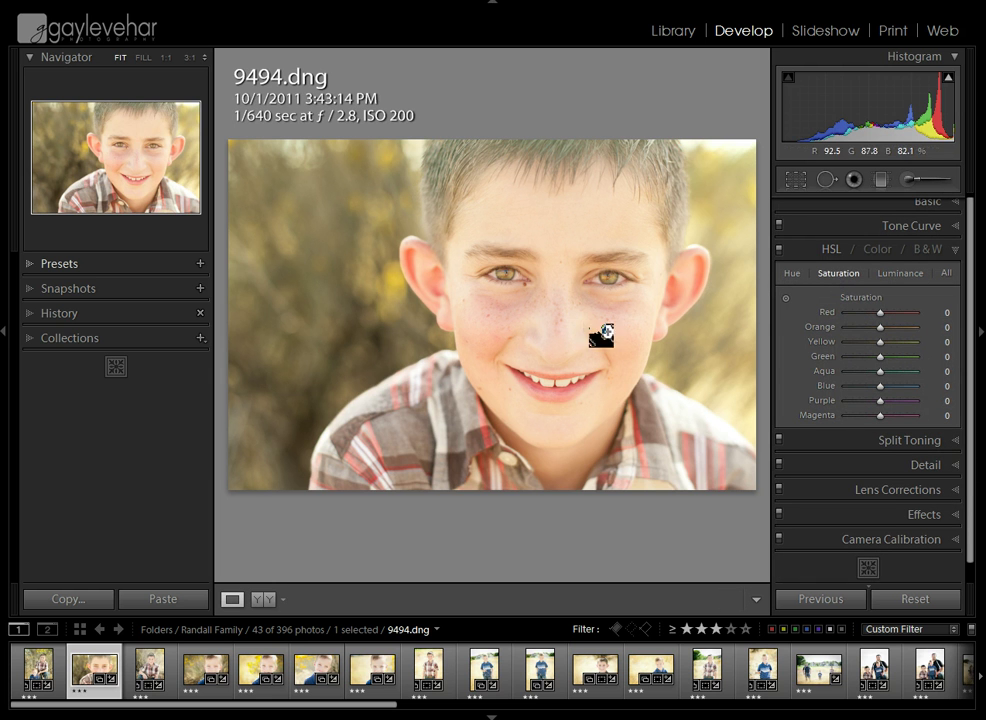
left_click(786, 298)
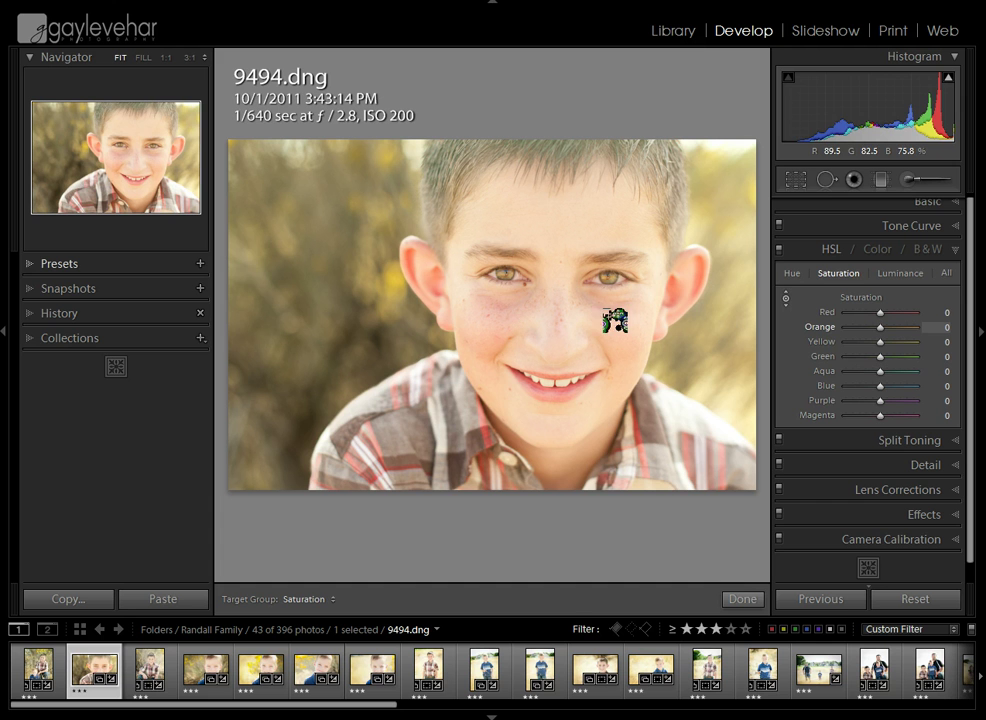
Lower the cheek's orange and red saturation on the photo, then reset Orange and Red to 0.
left_click_drag(607, 309, 607, 338)
left_click_drag(505, 313, 505, 334)
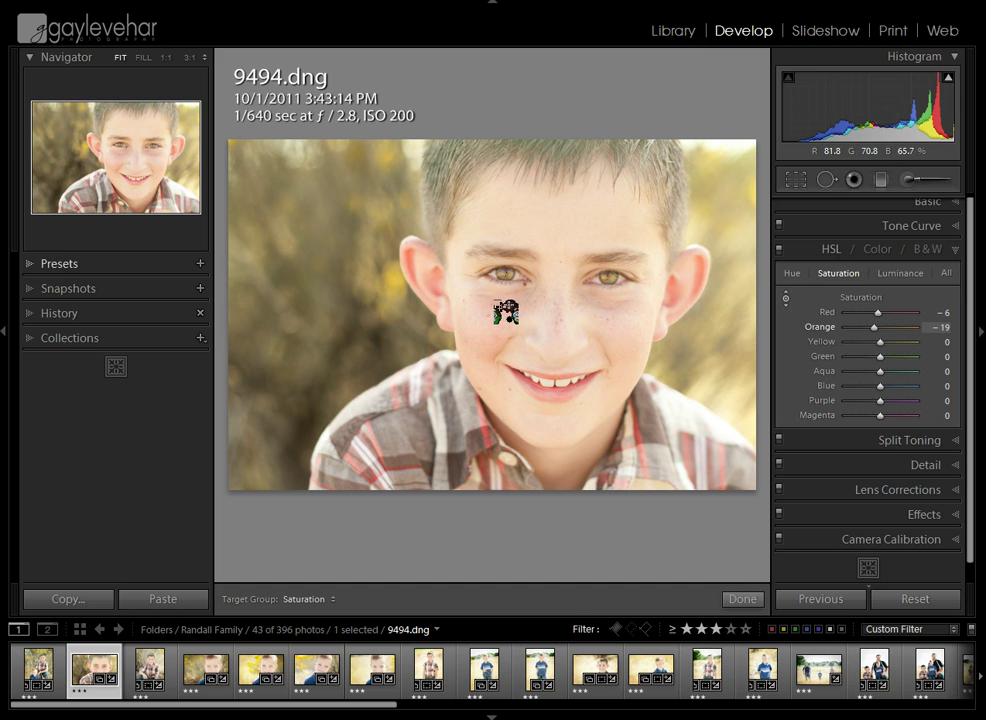
double_click(876, 330)
double_click(879, 314)
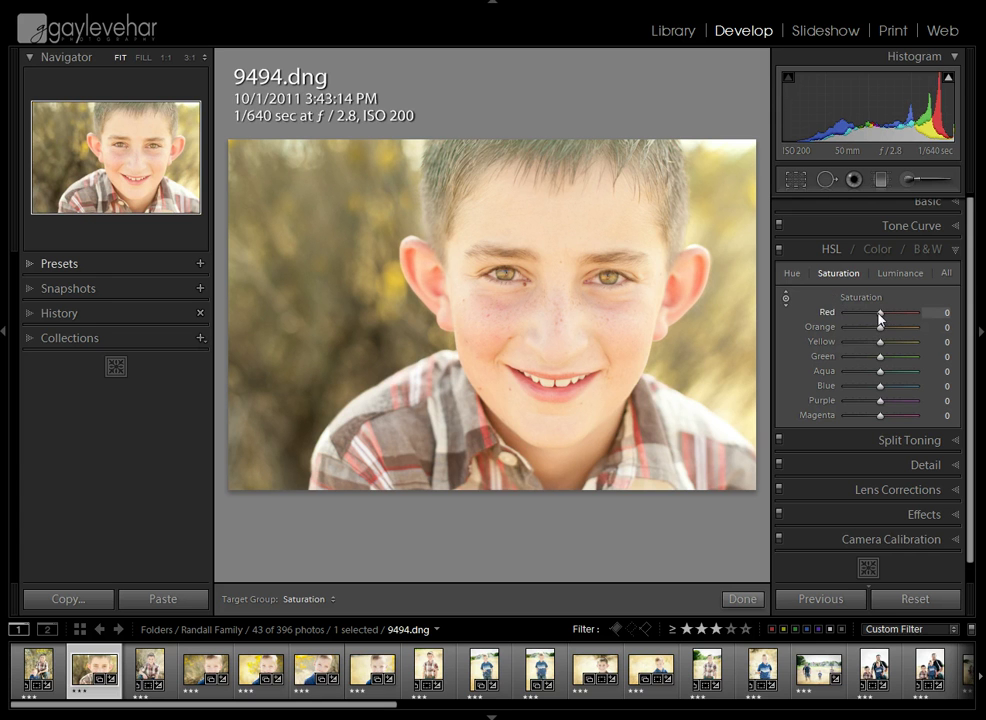
left_click(902, 274)
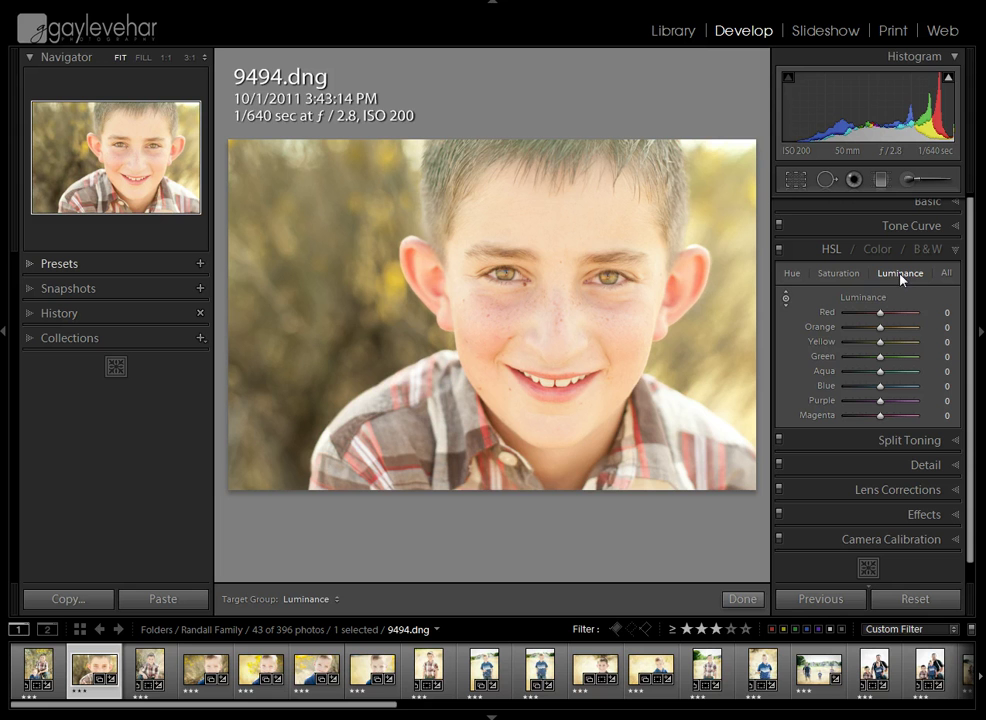
left_click(785, 297)
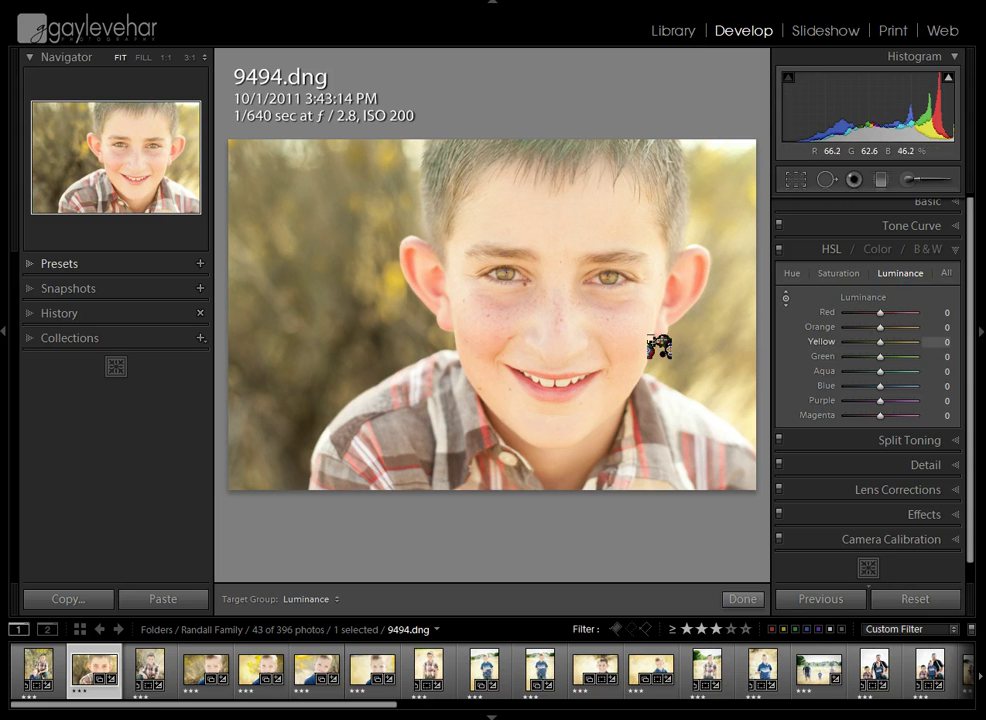
left_click(785, 298)
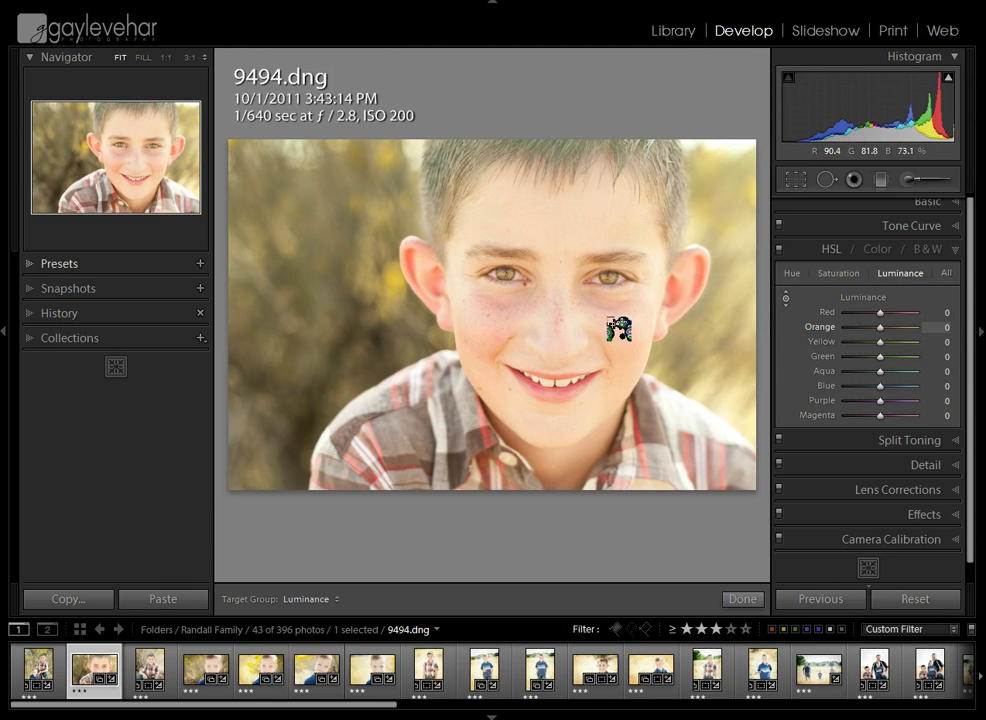
left_click_drag(622, 318, 622, 318)
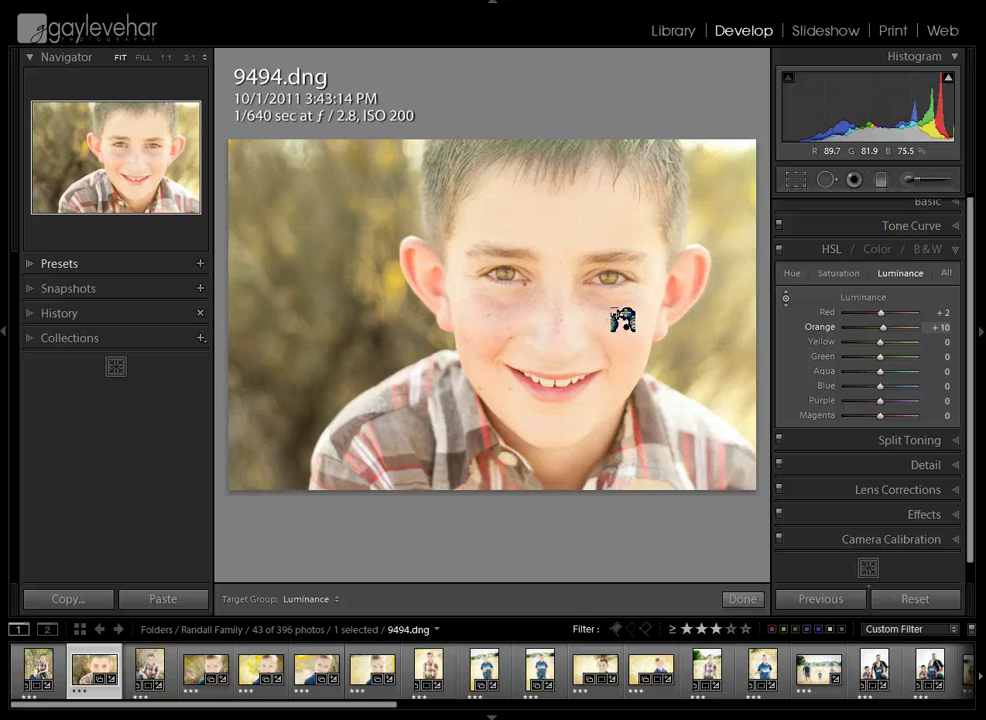
left_click_drag(622, 319, 622, 290)
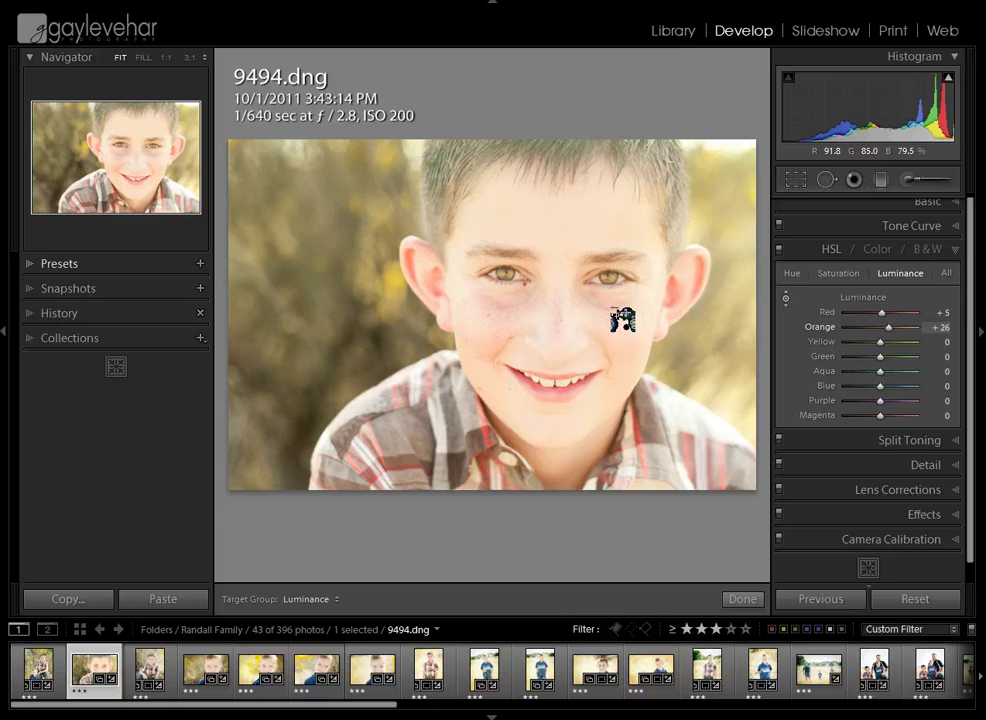
double_click(888, 326)
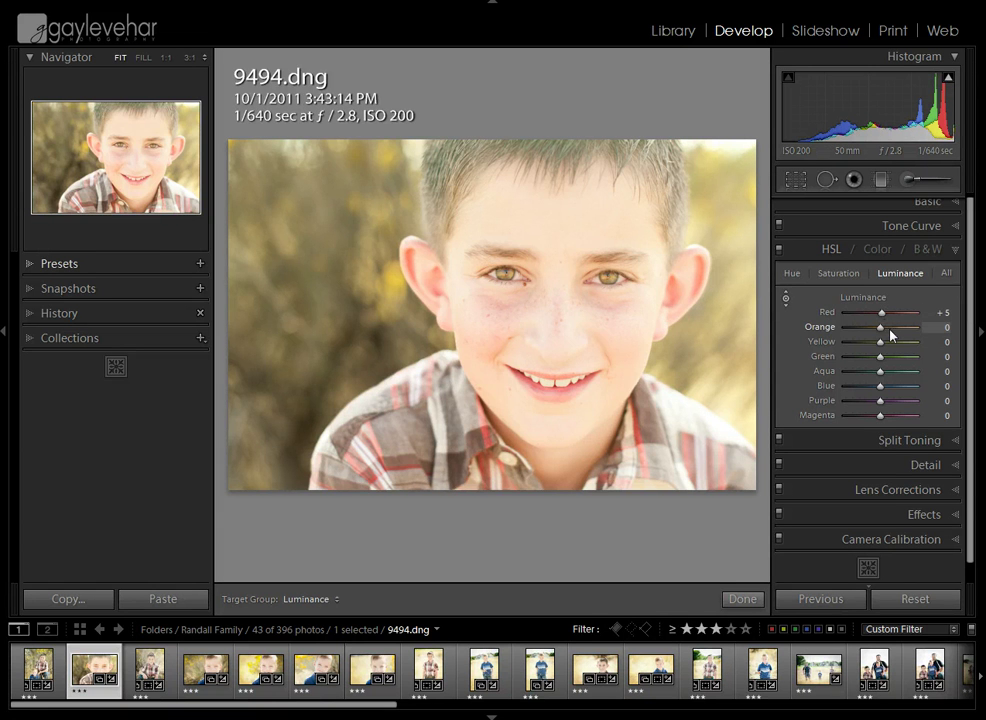
double_click(881, 312)
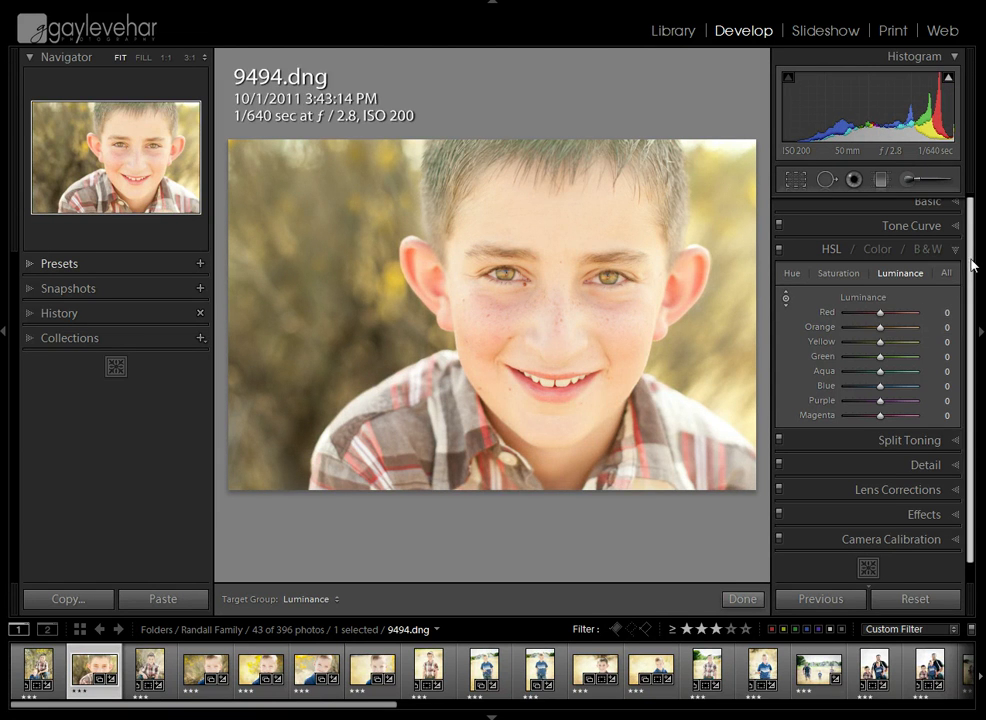
Return to the adjustment brush and tint it pale green at hue 112, saturation 10%.
left_click(955, 250)
left_click(907, 182)
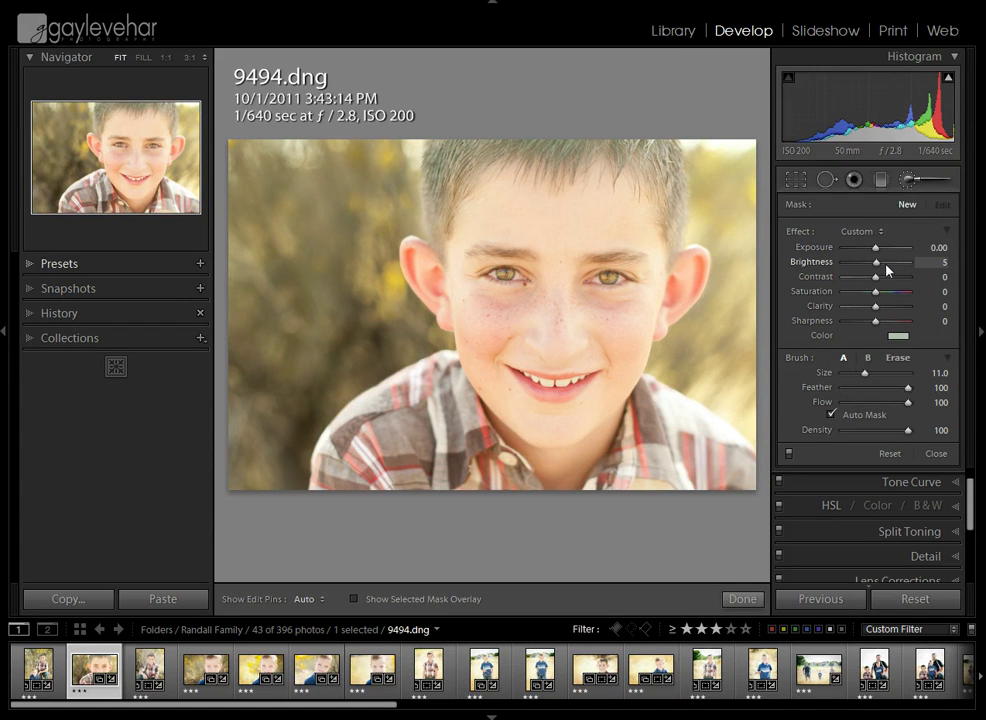
left_click(899, 338)
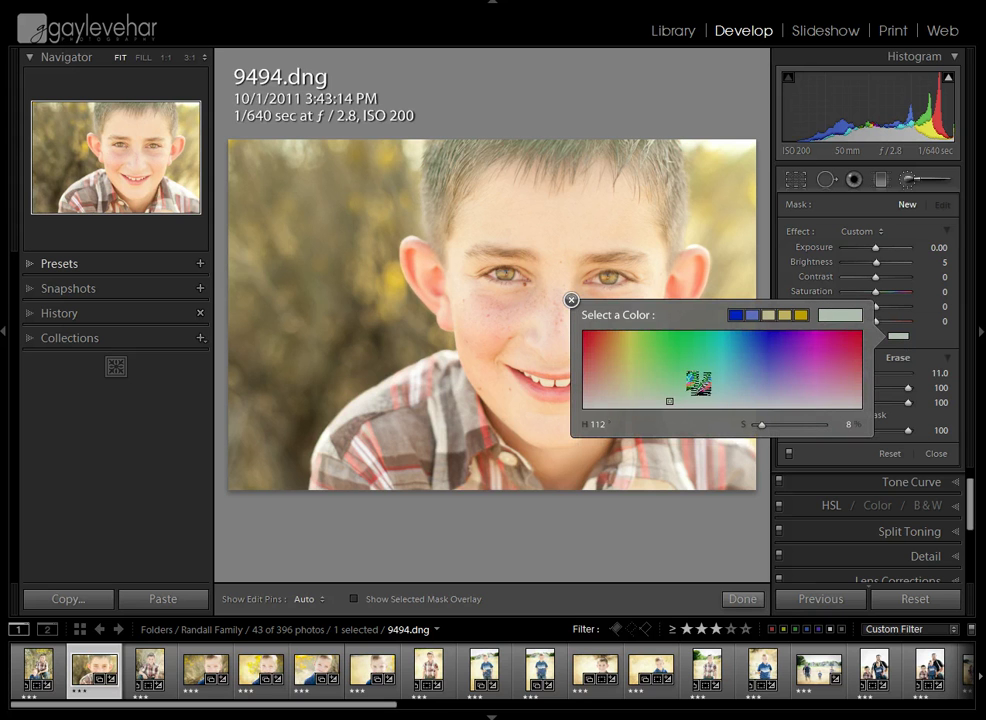
left_click_drag(669, 401, 669, 399)
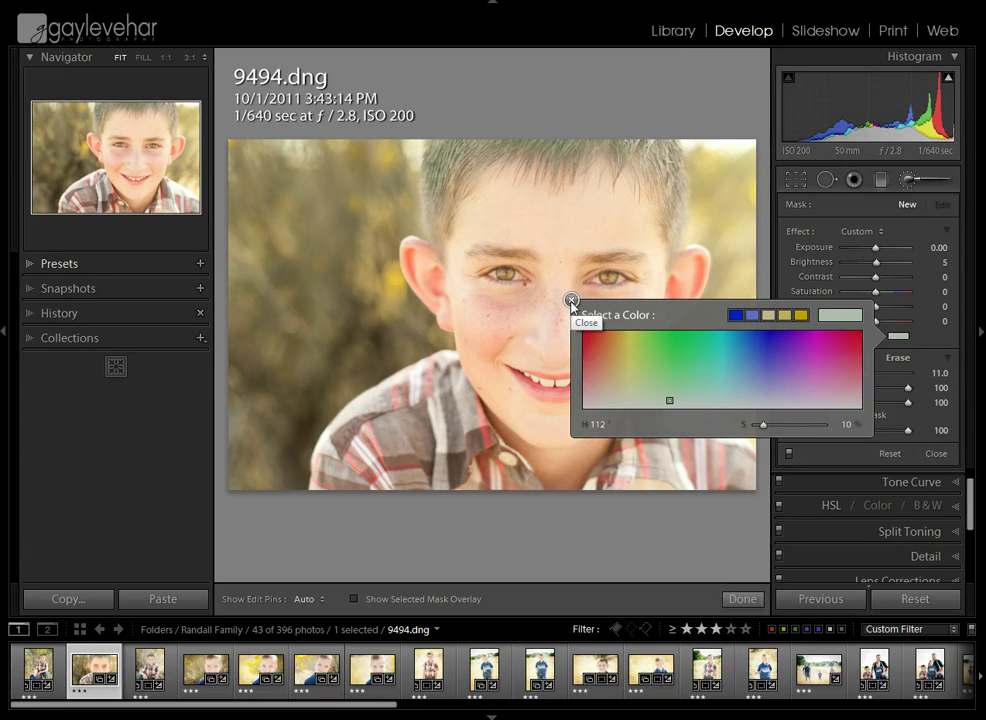
left_click(572, 301)
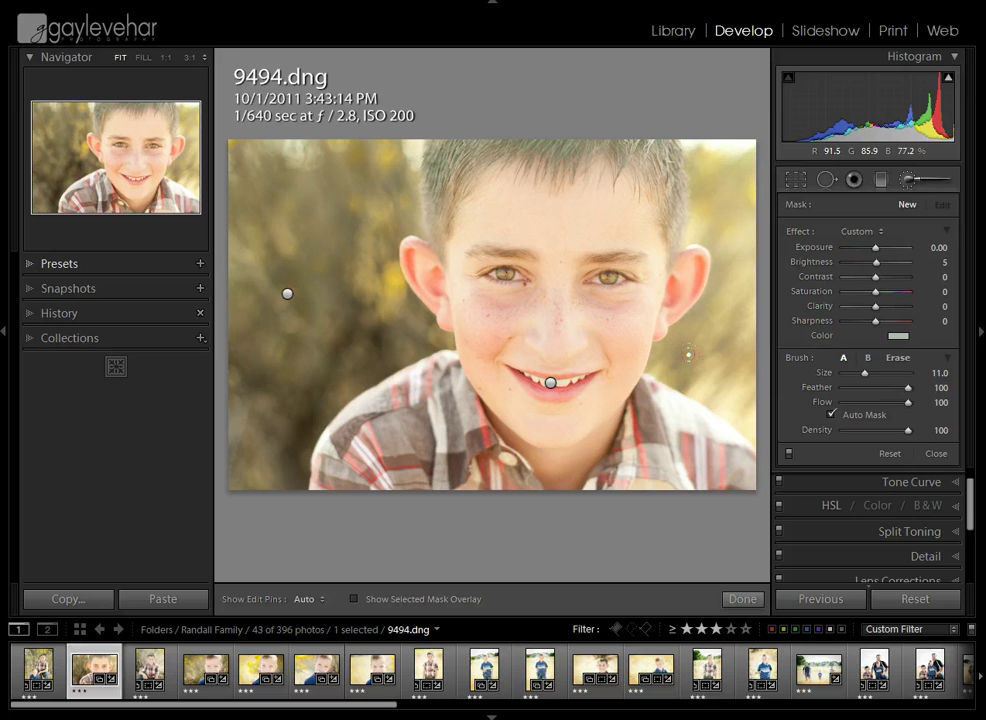
scroll(969, 490, "up", 2)
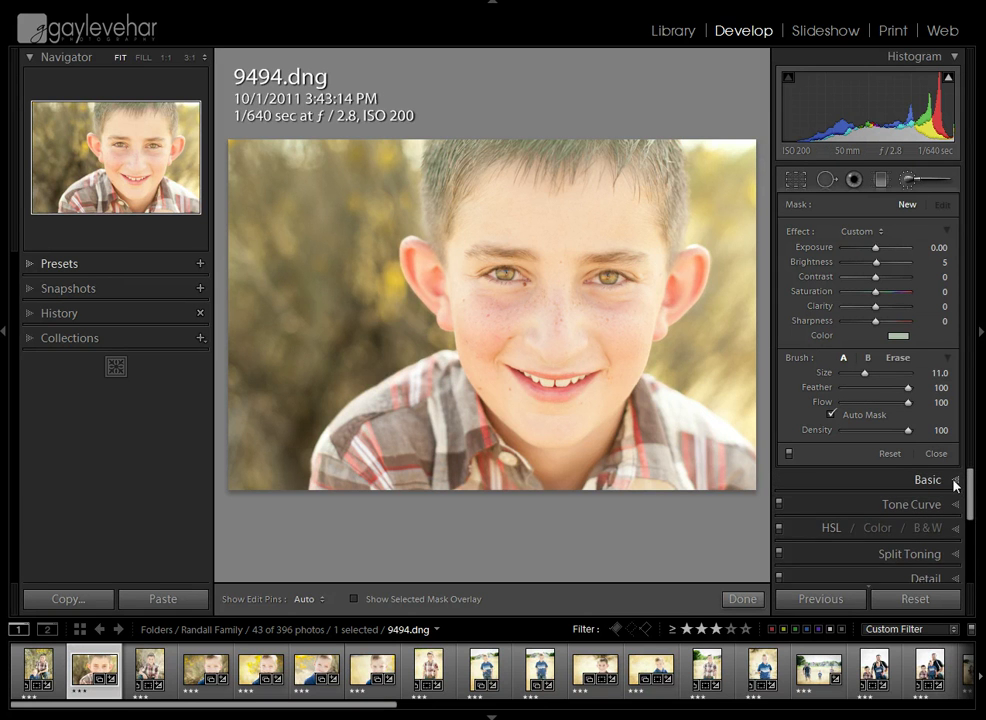
left_click(955, 480)
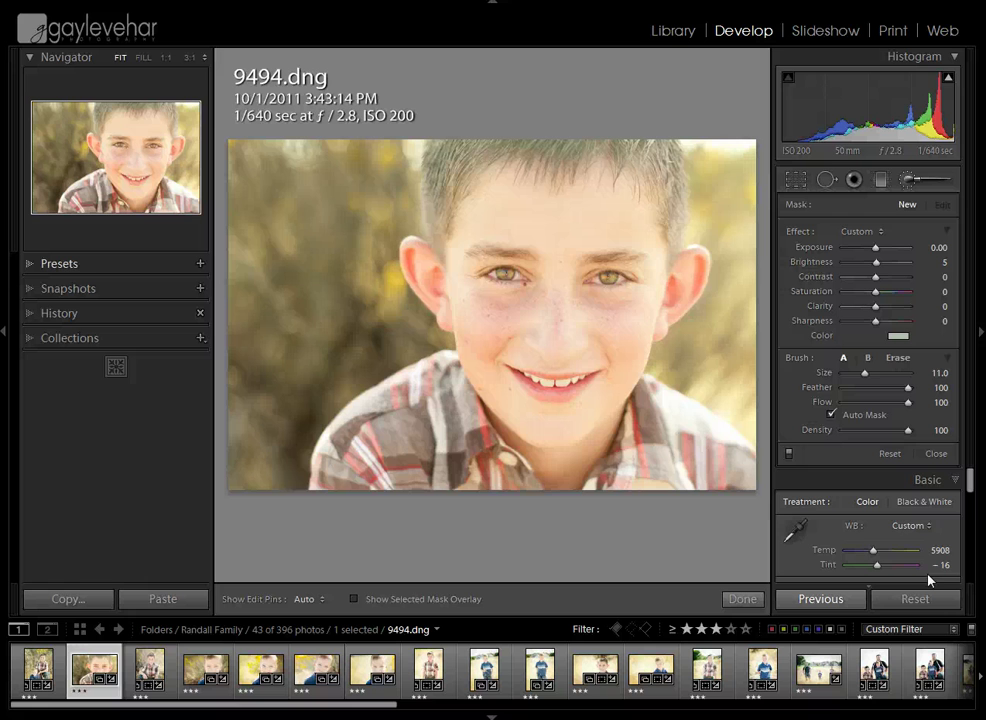
left_click(954, 479)
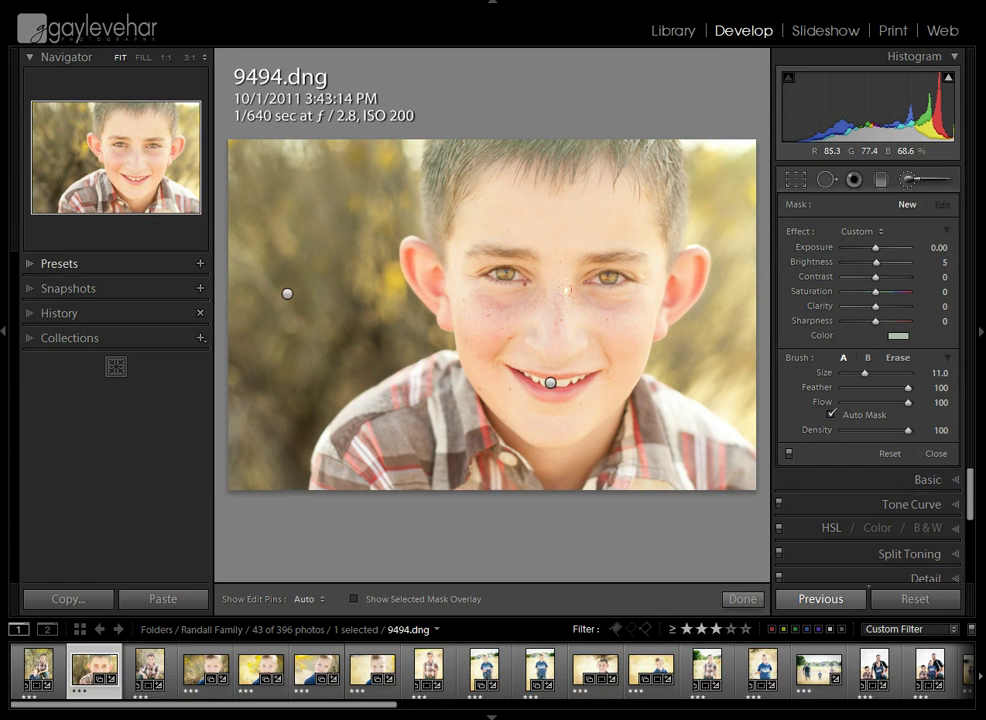
Select the existing green brush pin so its adjustment can be edited.
key("h")
left_click(583, 296)
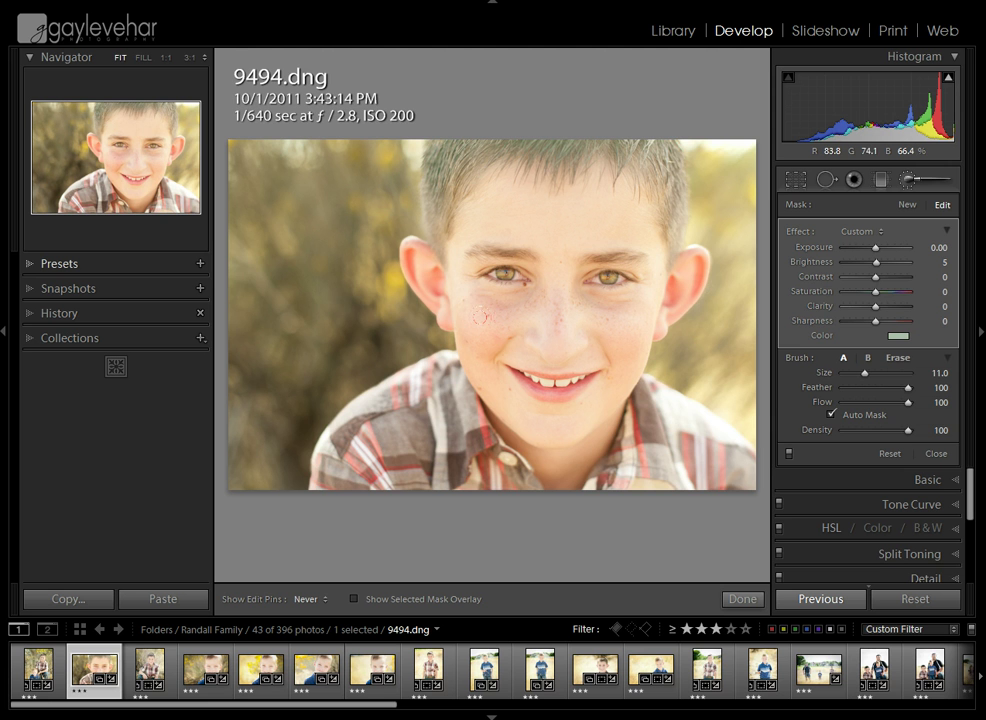
key("h")
Inspect the boy's eye at 1:1 with pins hidden, pan around it, then zoom back to Fit.
key("z")
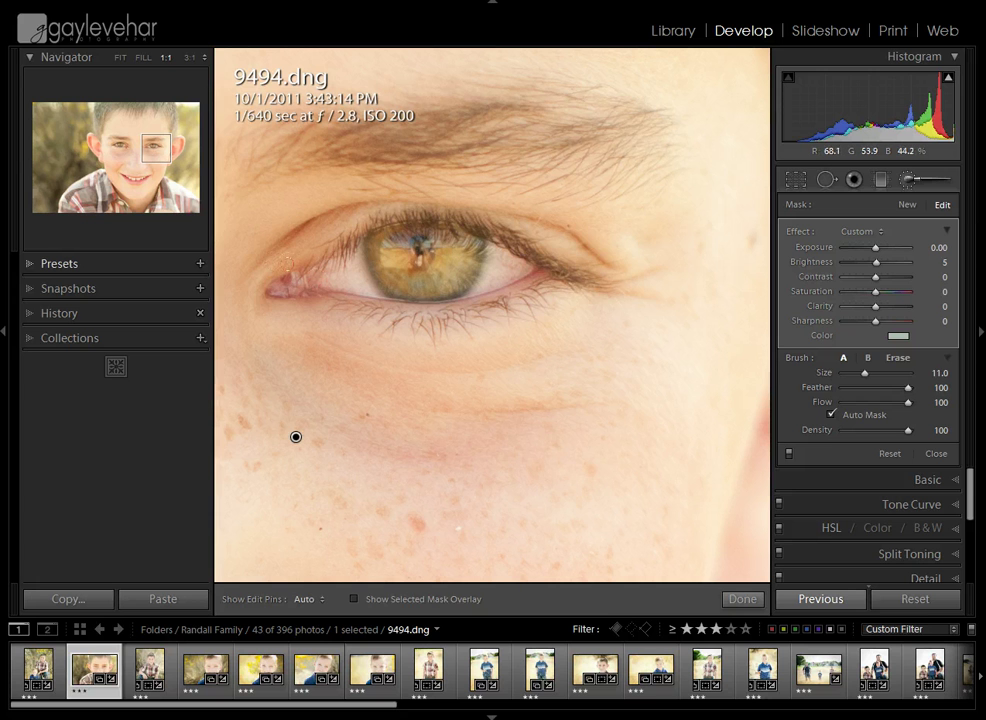
key("h")
key("h")
left_click_drag(166, 160, 122, 150)
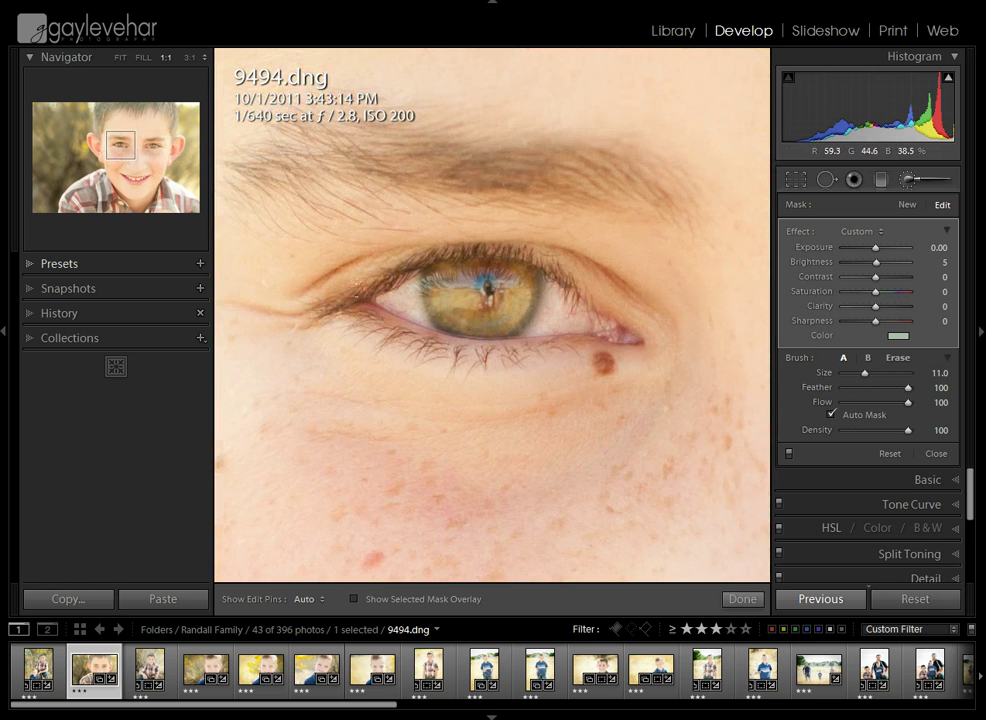
key("h")
key("h")
key("ctrl+minus")
key("ctrl+minus")
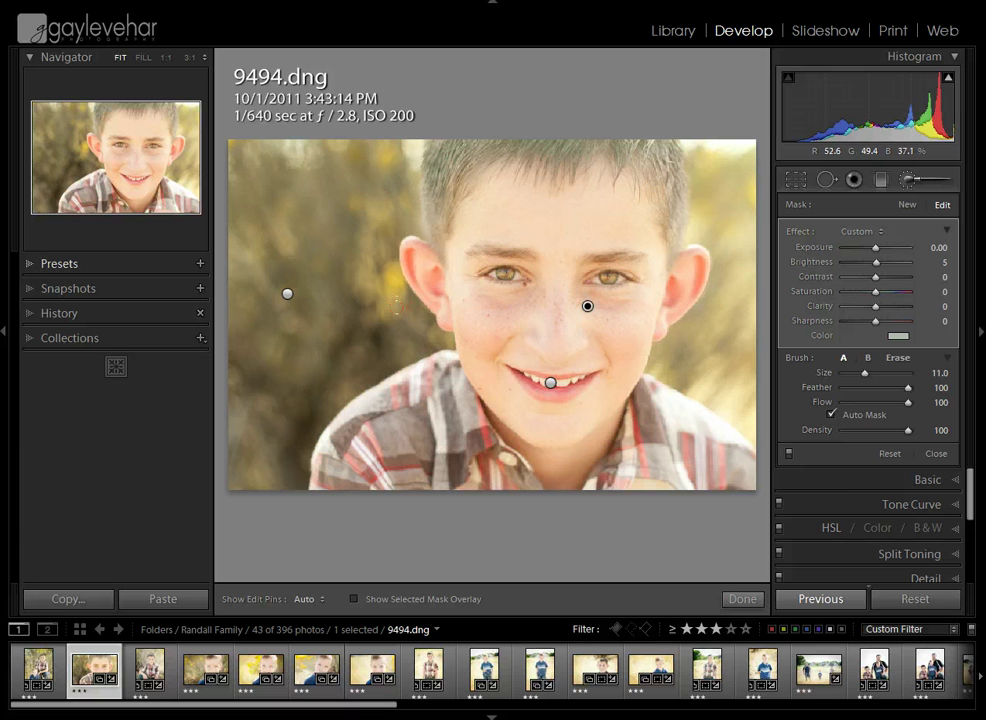
Expand History and toggle twice between Red Luminance Shift and the latest Add Brush Stroke.
left_click(29, 314)
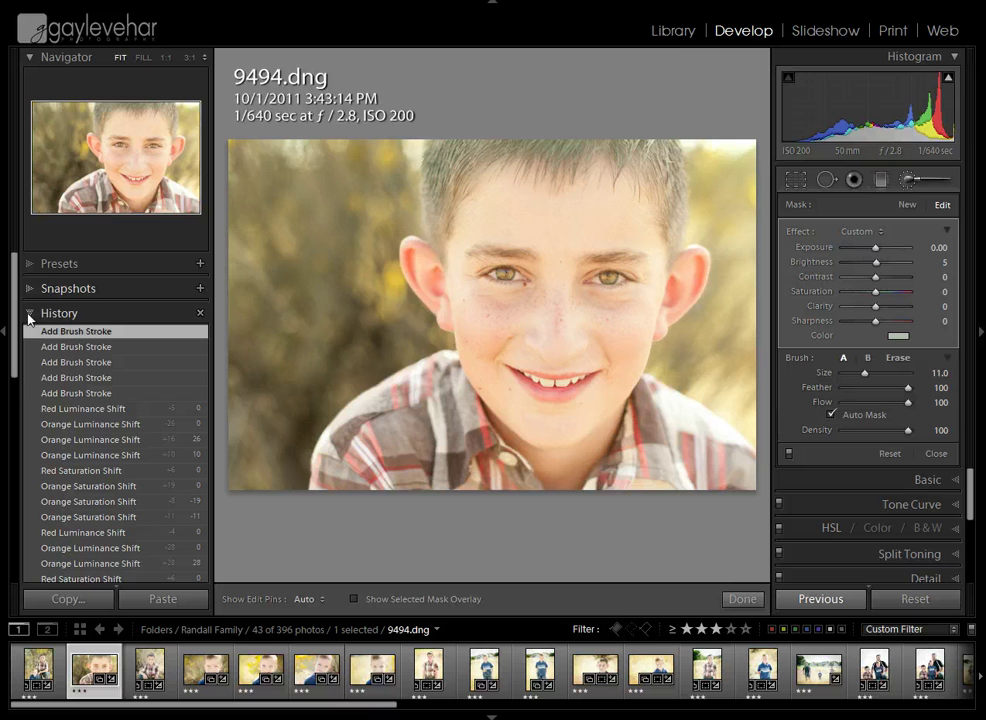
left_click(147, 409)
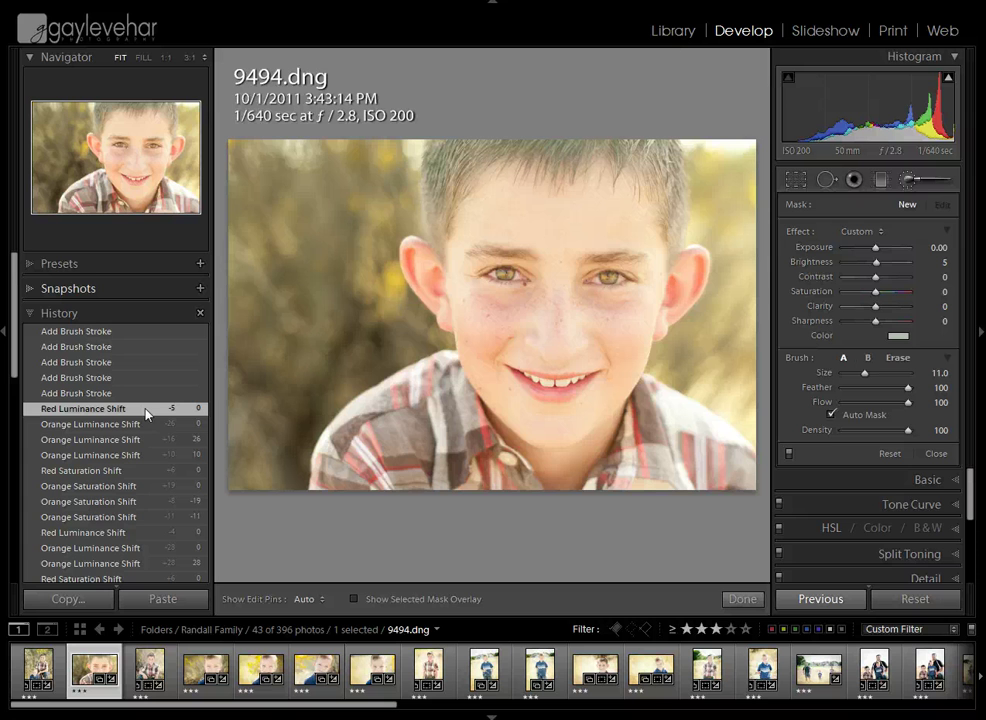
left_click(108, 332)
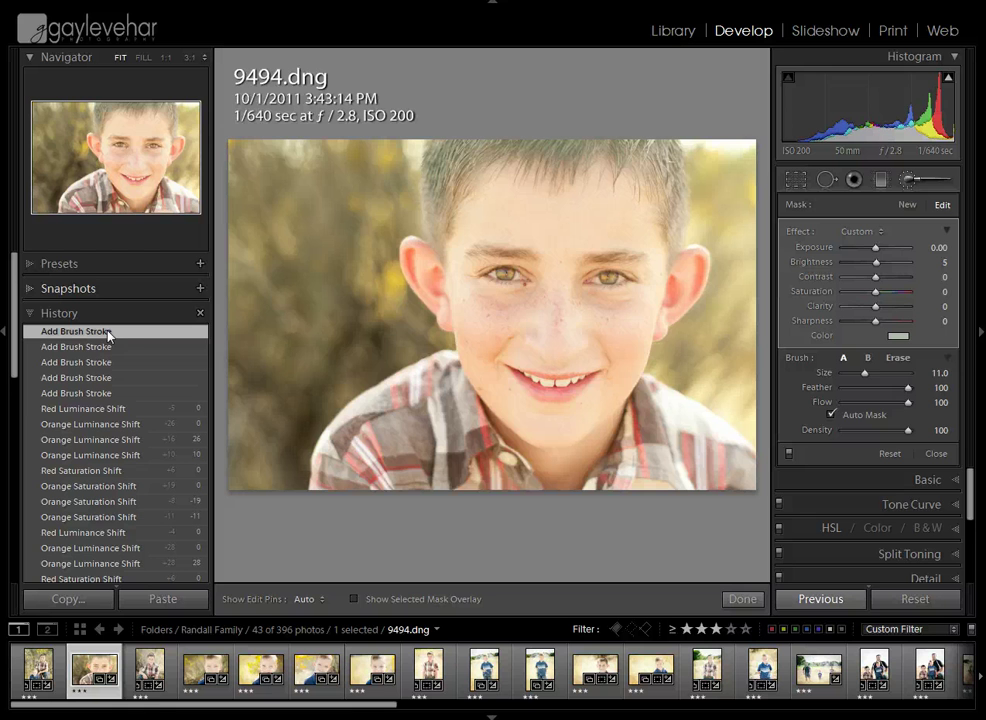
left_click(122, 410)
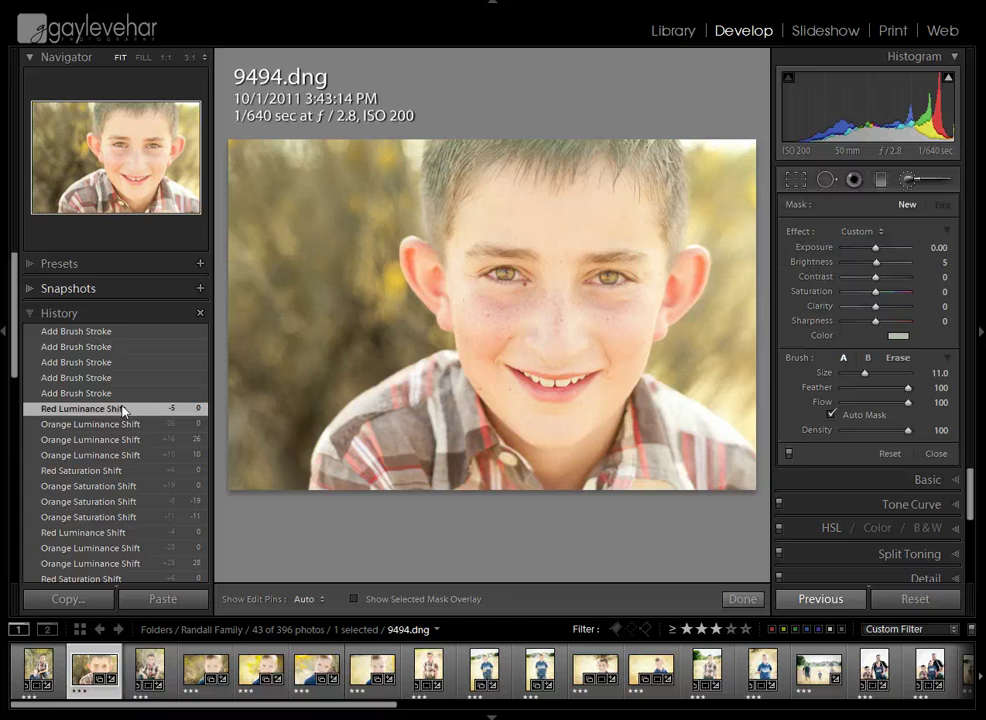
left_click(119, 334)
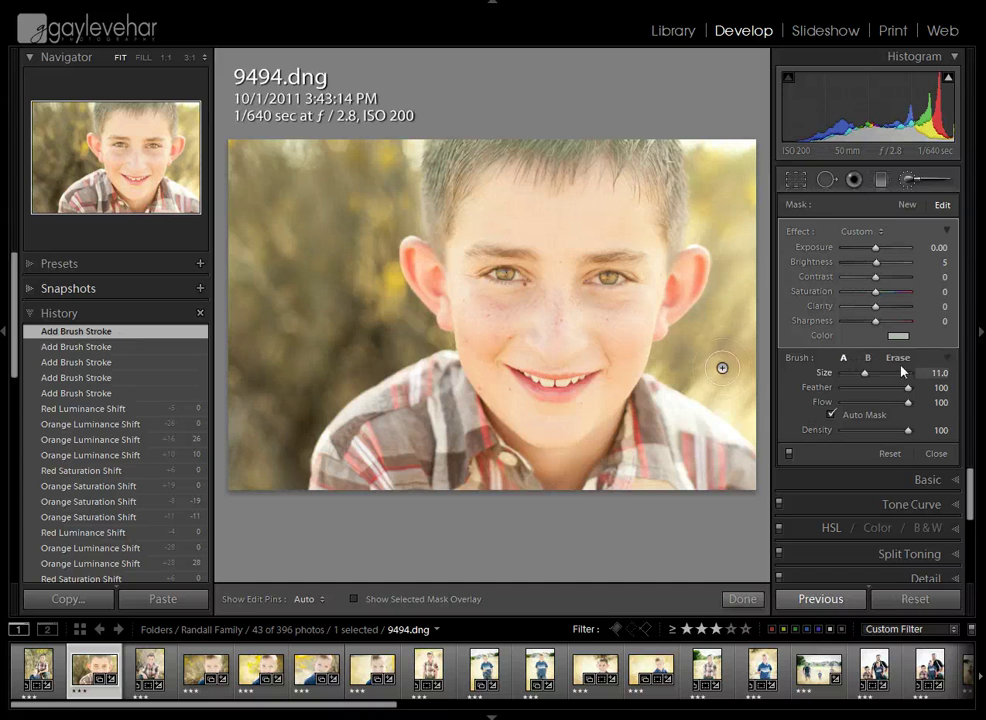
left_click(898, 336)
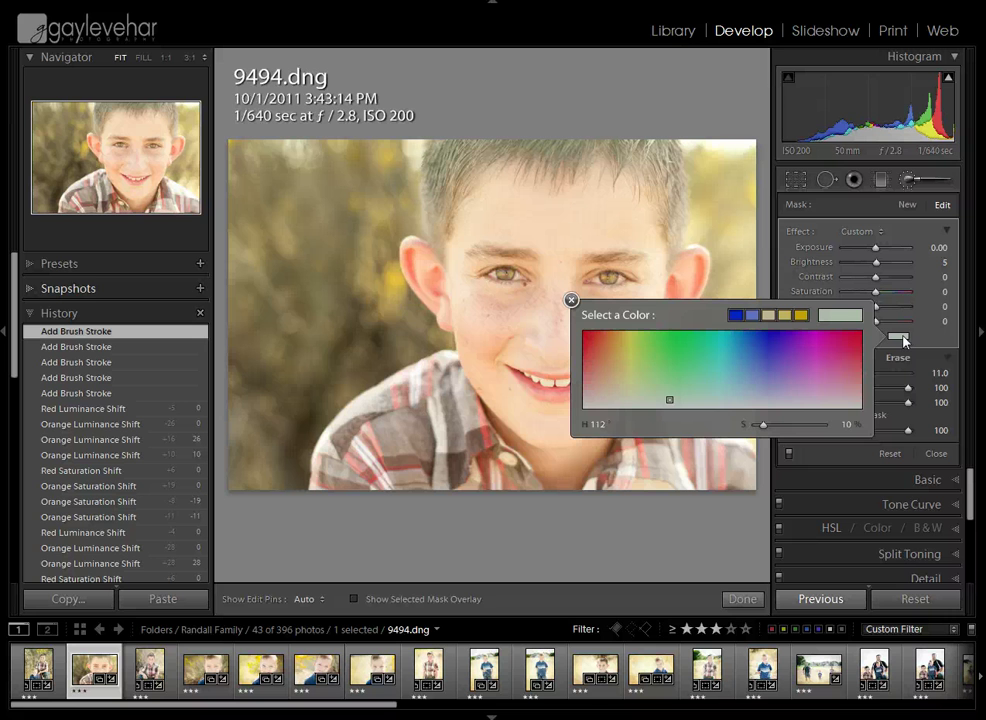
left_click(571, 300)
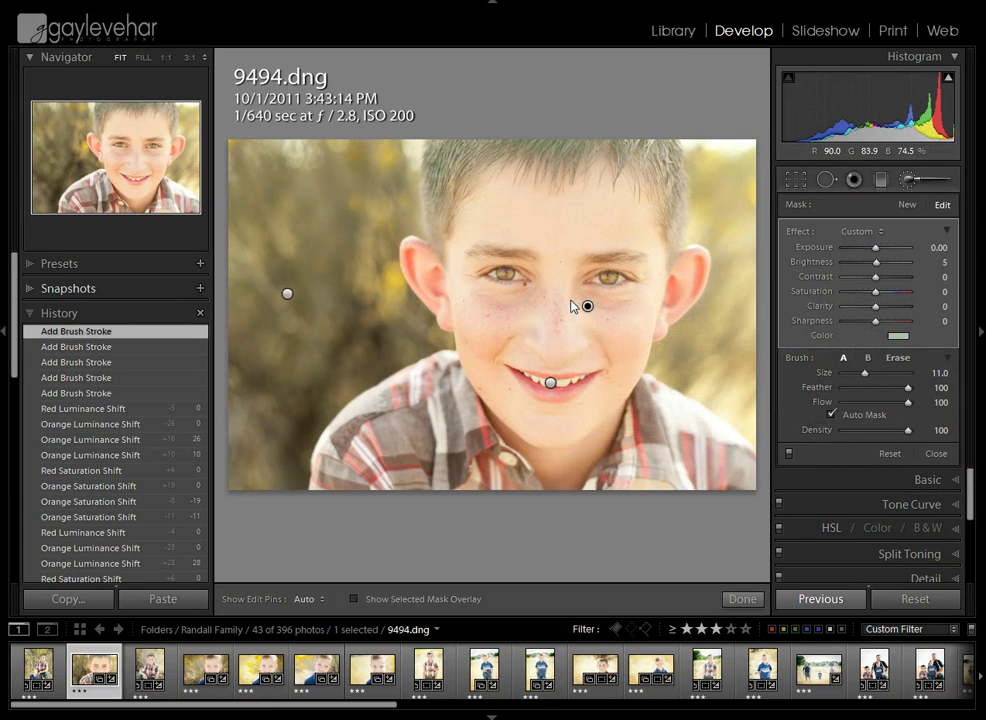